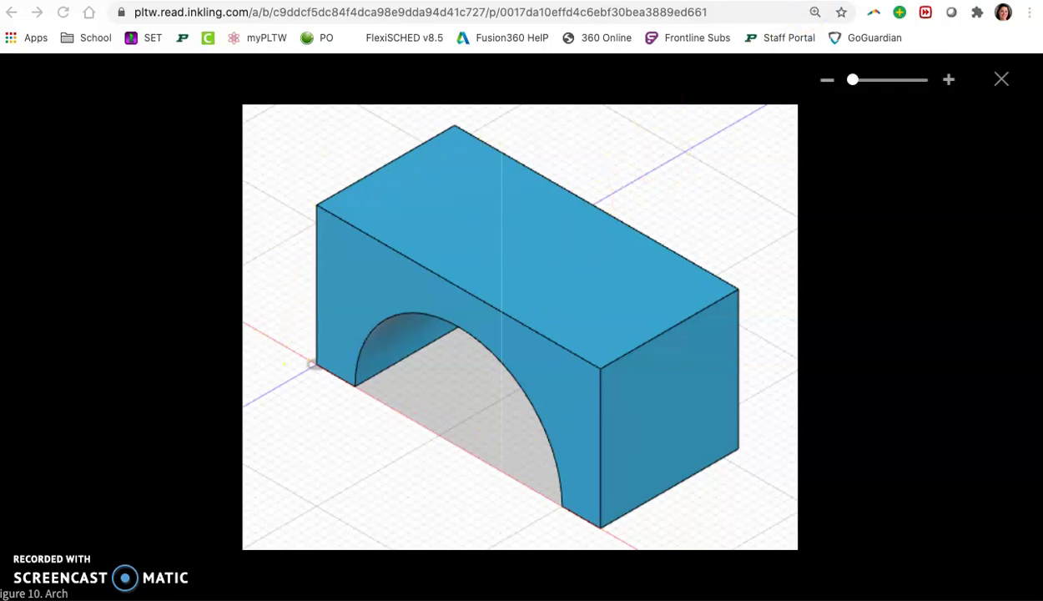
Open the 1.2.3 Block document from the Unit 1 folder in Onshape.
{"action": "left_click", "coordinate": [822, 2]}
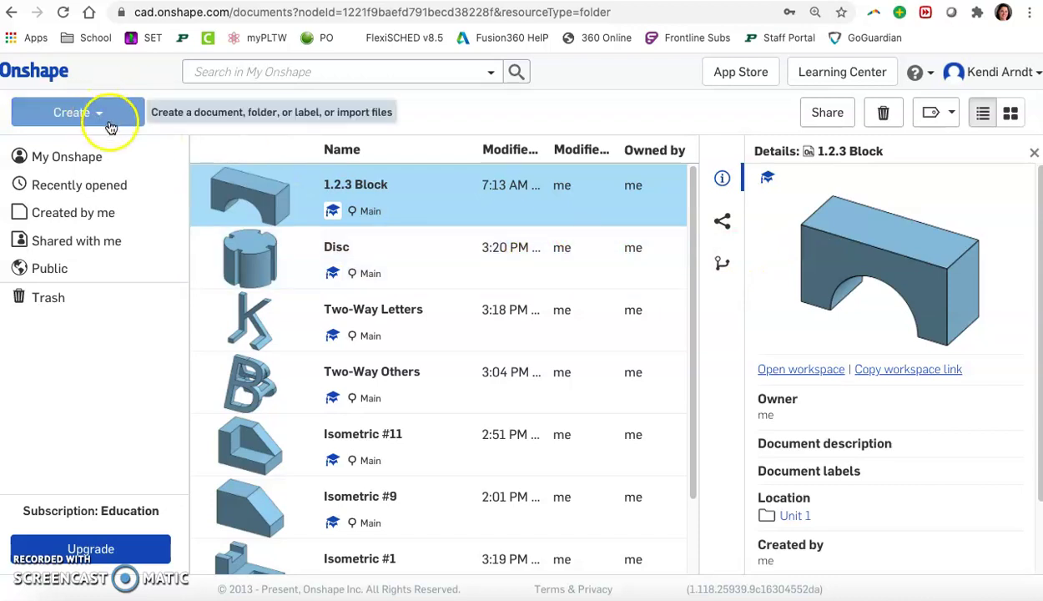
{"action": "left_click", "coordinate": [378, 192]}
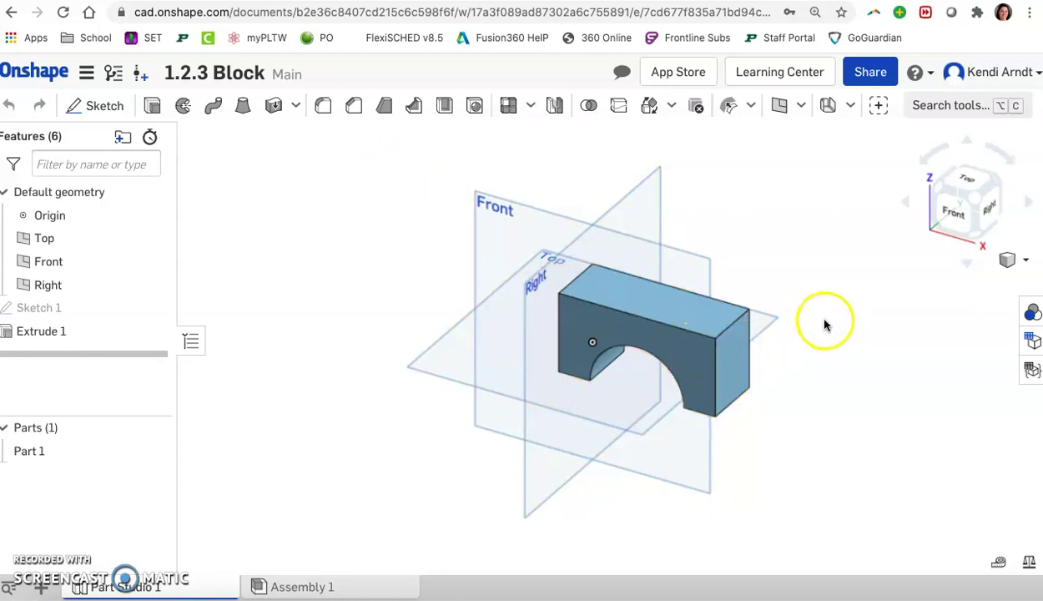
{"action": "right_click_drag", "start_coordinate": [814, 320], "coordinate": [747, 286], "text": "ctrl"}
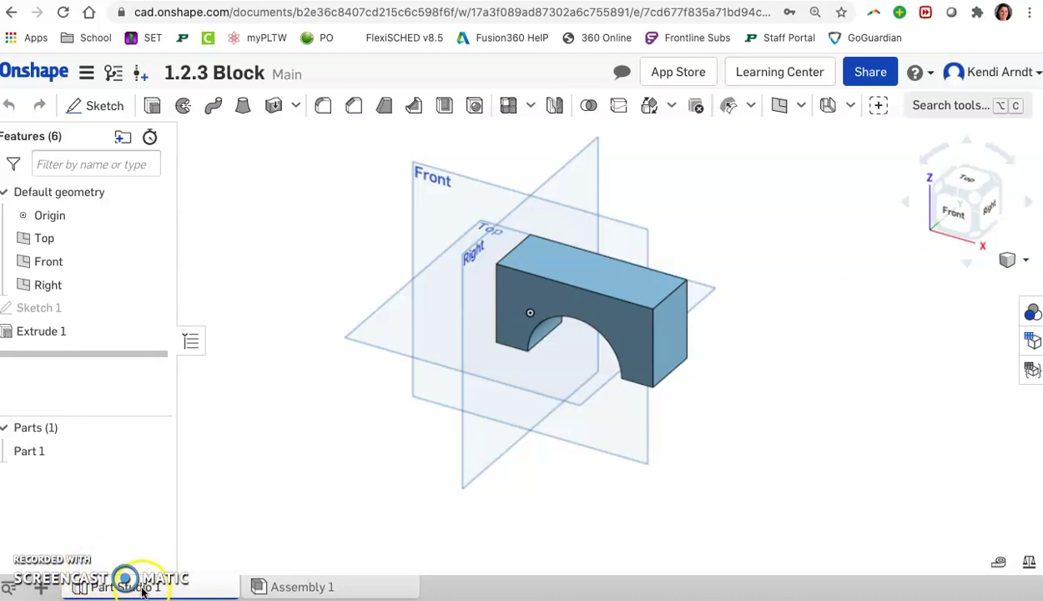
{"action": "mouse_move", "coordinate": [296, 593]}
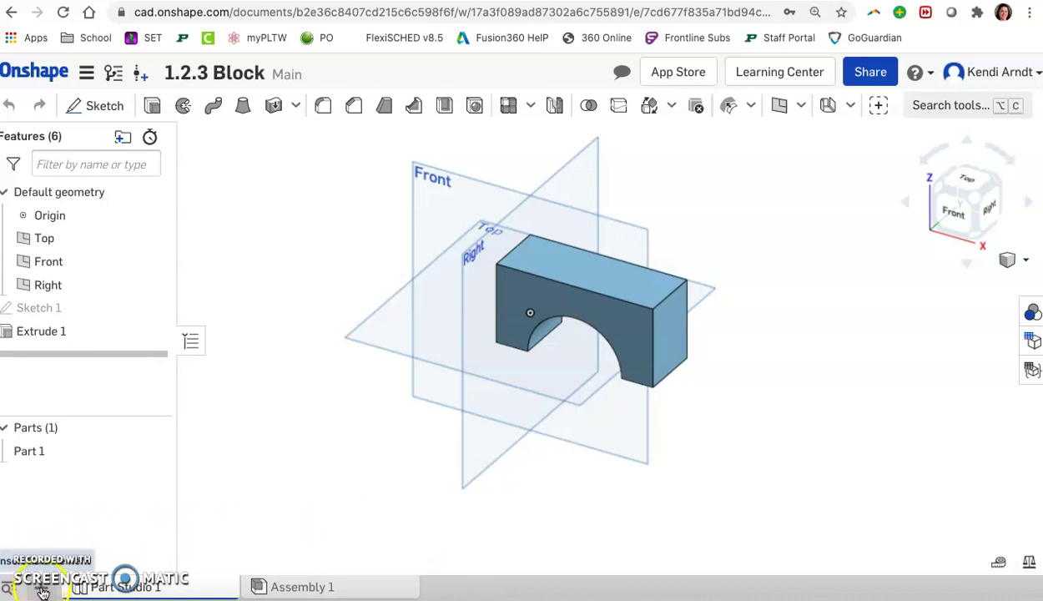
Create Drawing 1 from the ANSI_A_INCH template with no views.
{"action": "left_click", "coordinate": [42, 589]}
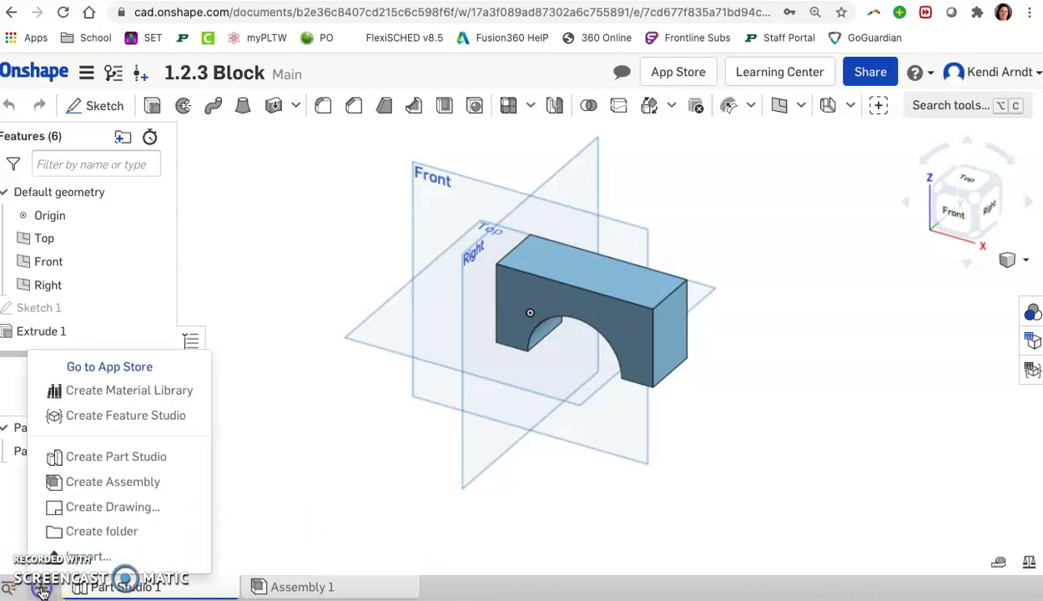
{"action": "left_click", "coordinate": [166, 506]}
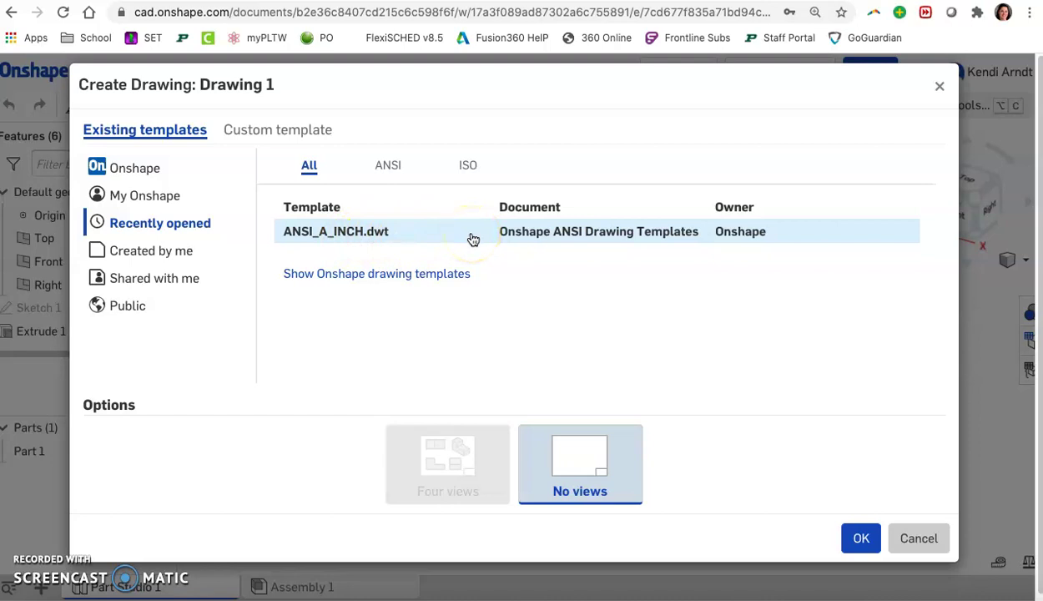
{"action": "left_click", "coordinate": [855, 536]}
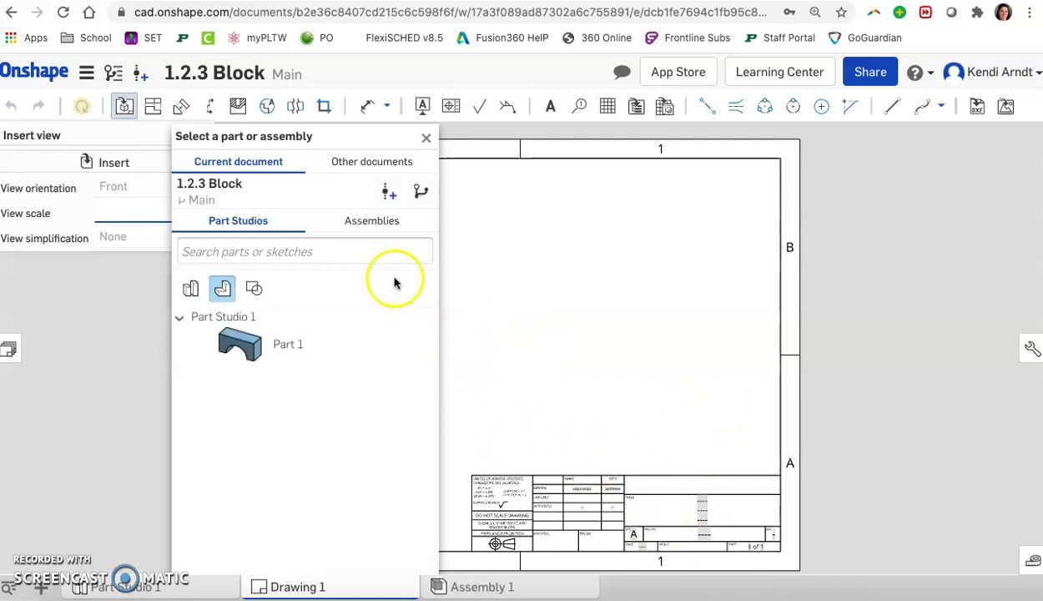
{"action": "left_click_drag", "start_coordinate": [283, 137], "coordinate": [175, 136]}
{"action": "scroll", "coordinate": [596, 547], "scroll_direction": "up", "scroll_amount": 2}
{"action": "scroll", "coordinate": [596, 546], "scroll_direction": "up", "scroll_amount": 2}
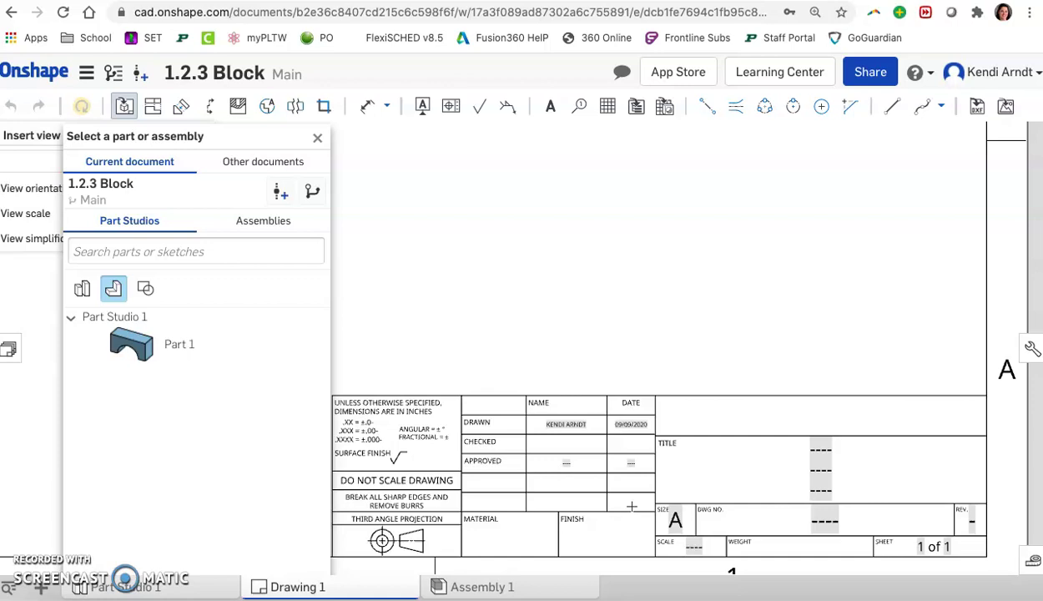
{"action": "left_click", "coordinate": [629, 496]}
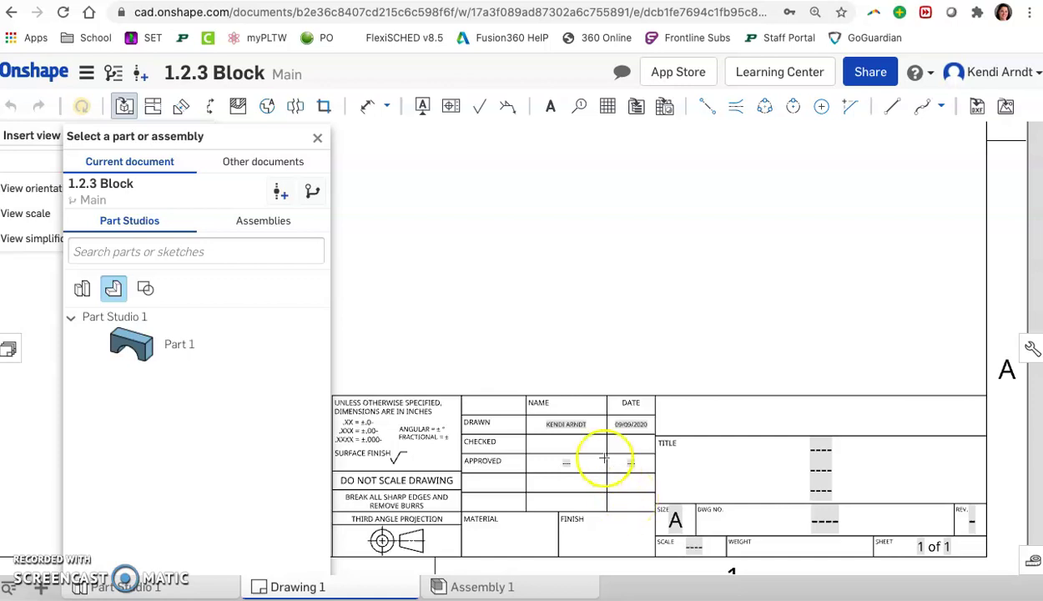
{"action": "scroll", "coordinate": [601, 439], "scroll_direction": "up", "scroll_amount": 1}
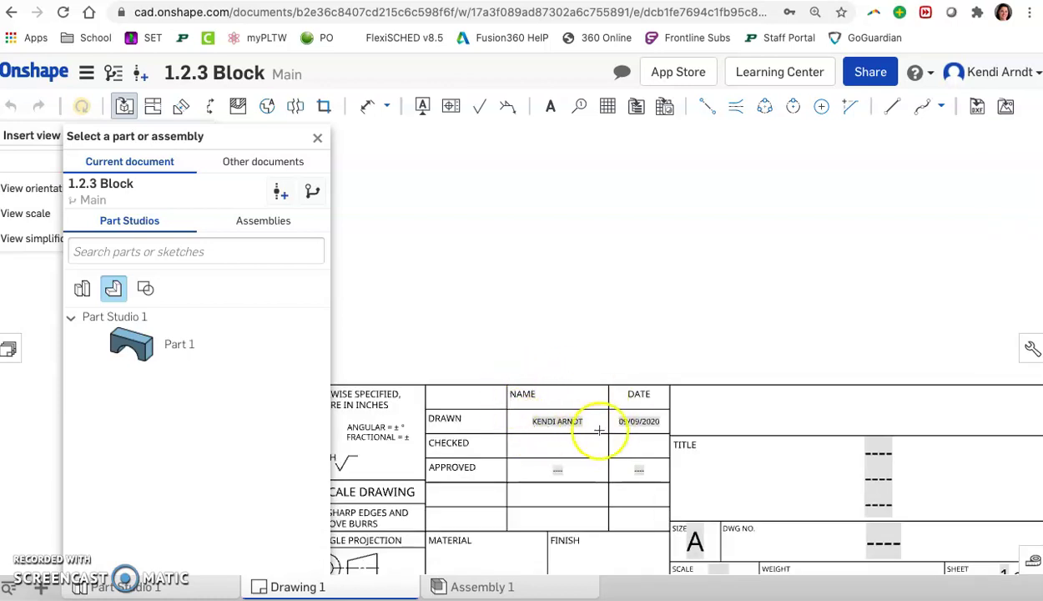
{"action": "scroll", "coordinate": [658, 448], "scroll_direction": "down", "scroll_amount": 1}
{"action": "scroll", "coordinate": [658, 447], "scroll_direction": "down", "scroll_amount": 2}
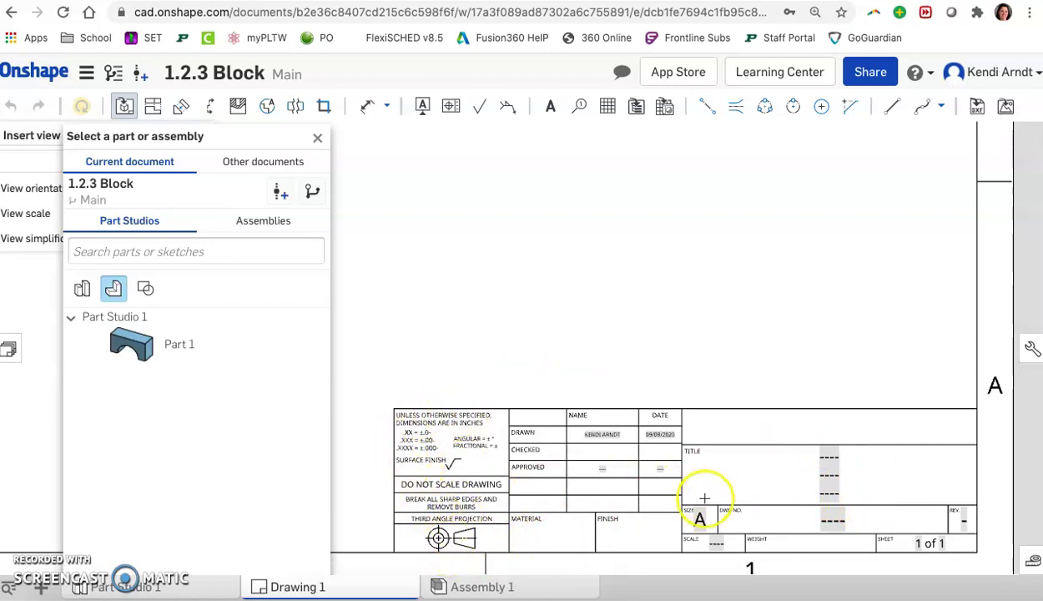
{"action": "scroll", "coordinate": [704, 498], "scroll_direction": "down", "scroll_amount": 4}
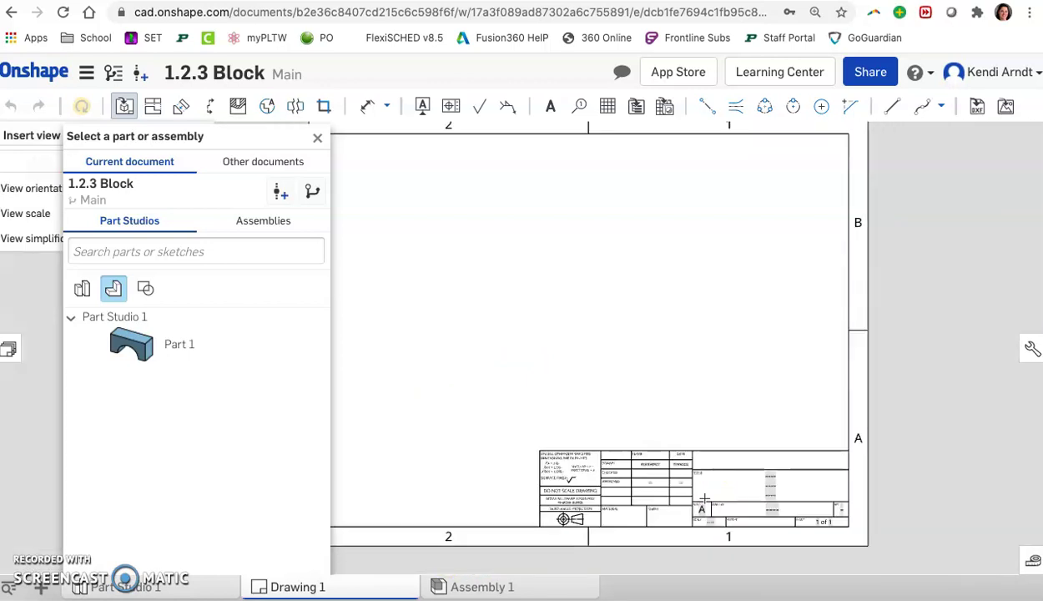
{"action": "middle_click", "coordinate": [587, 365]}
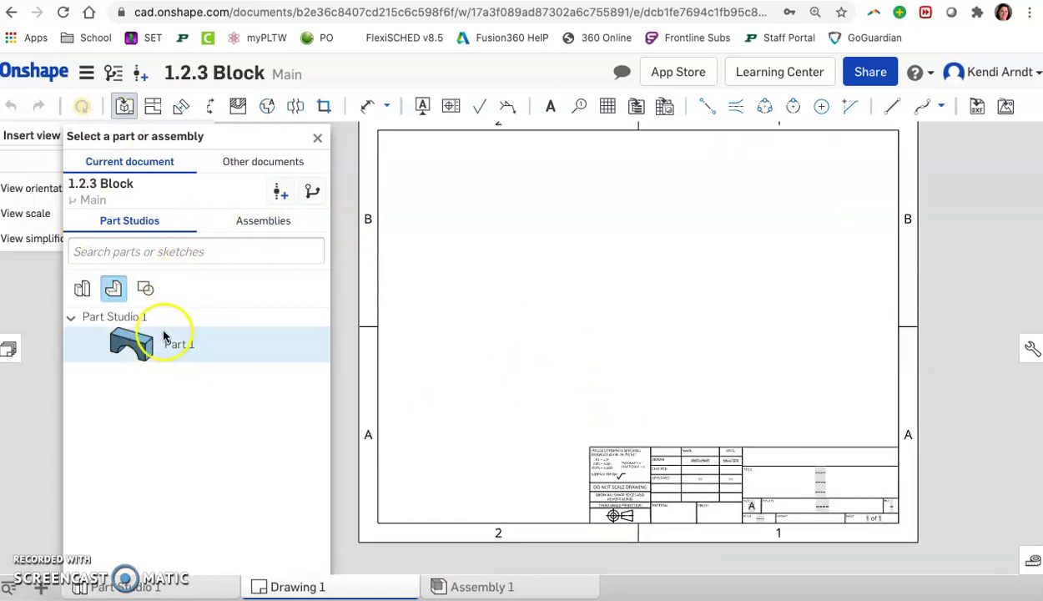
Place Part 1's front view at lower left and project a right-side view beside it.
{"action": "left_click", "coordinate": [167, 358]}
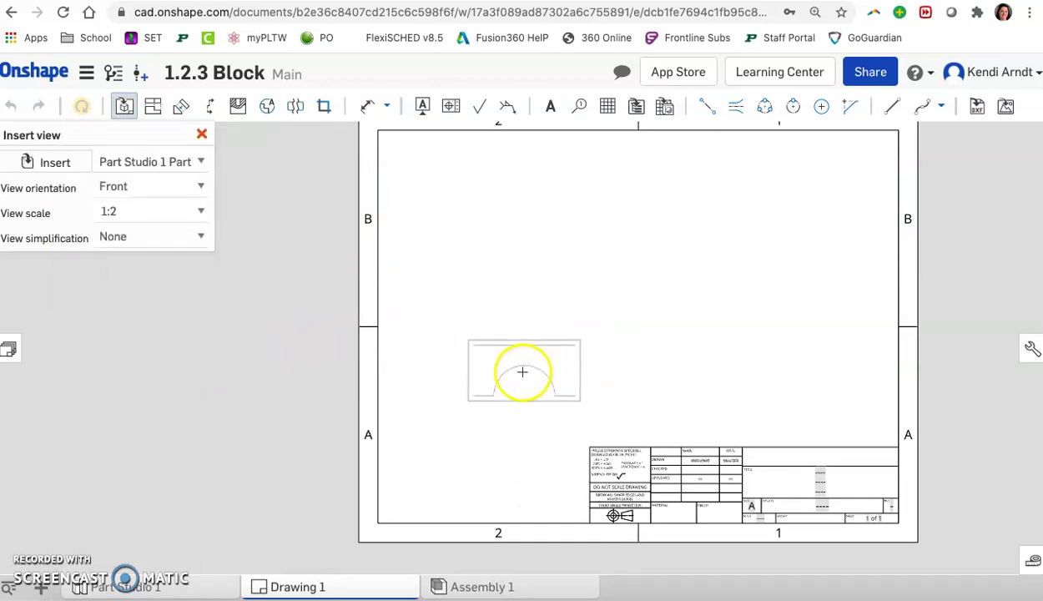
{"action": "left_click", "coordinate": [519, 378]}
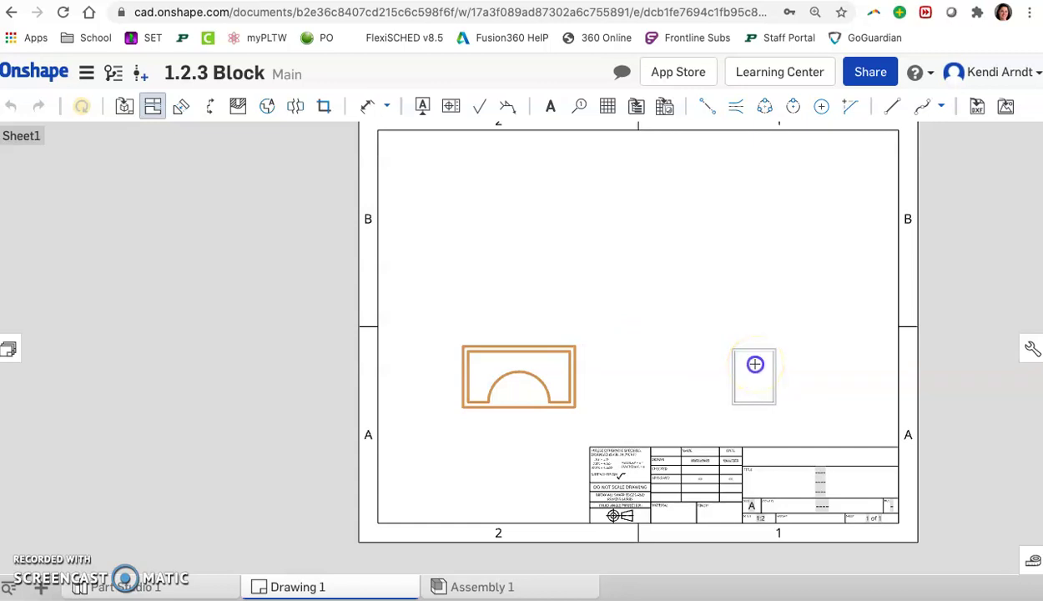
{"action": "left_click", "coordinate": [755, 364]}
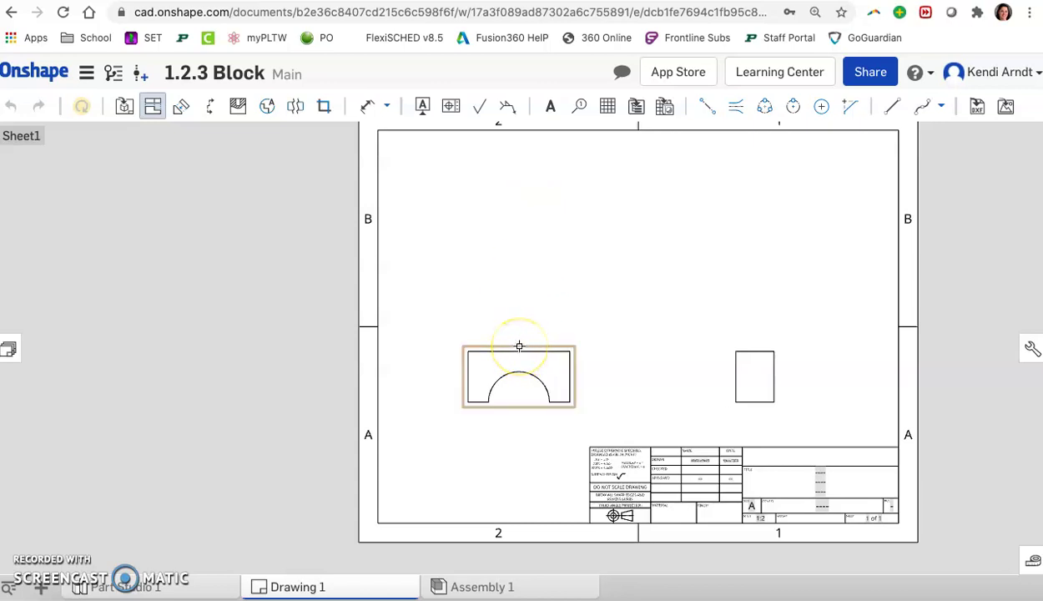
Project a top view above the front view and an isometric view at upper right.
{"action": "left_click", "coordinate": [519, 345]}
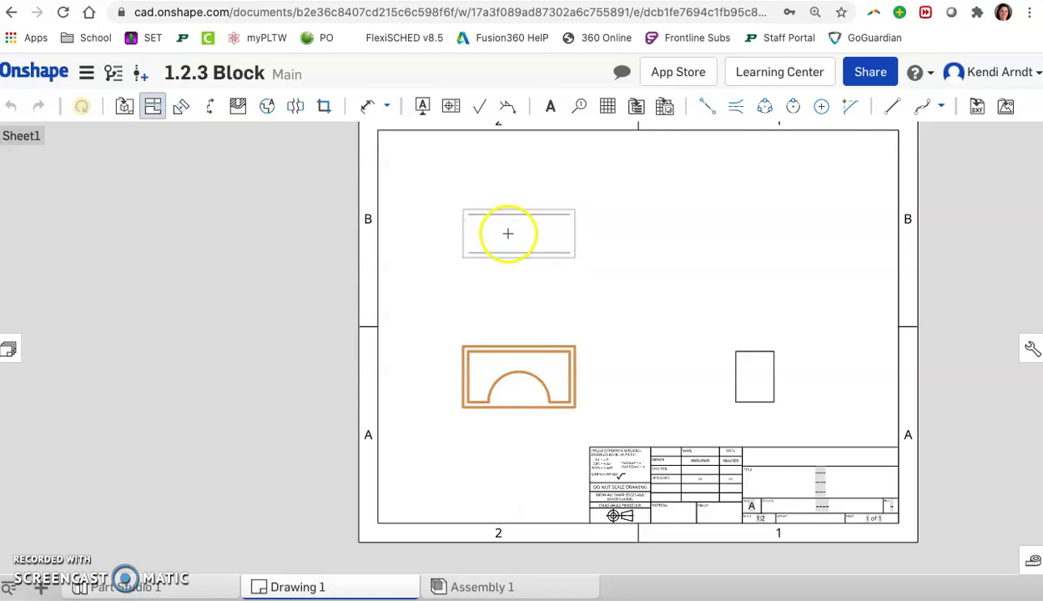
{"action": "left_click", "coordinate": [508, 234]}
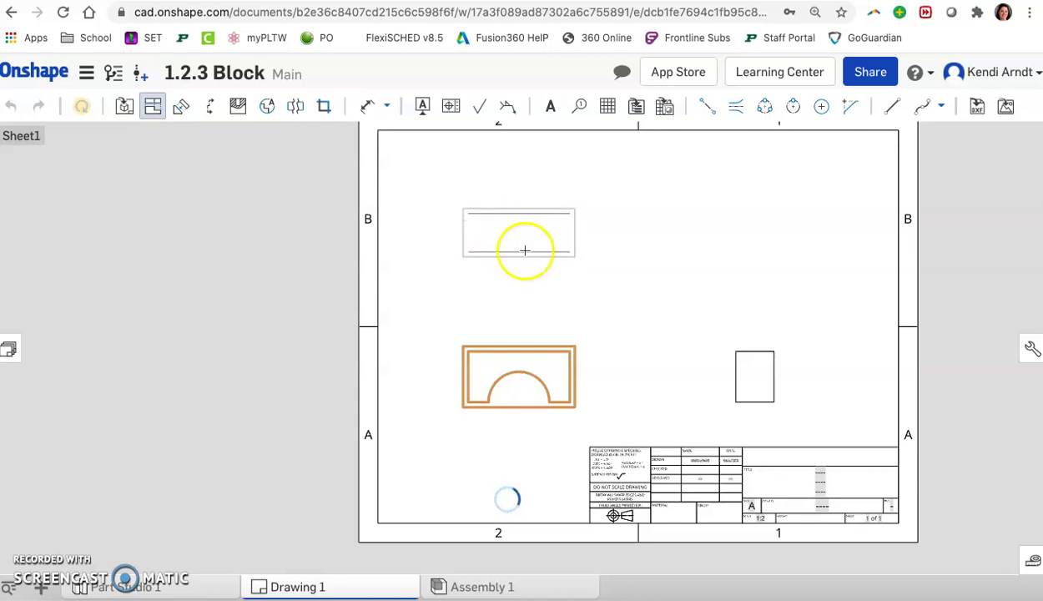
{"action": "left_click", "coordinate": [564, 356]}
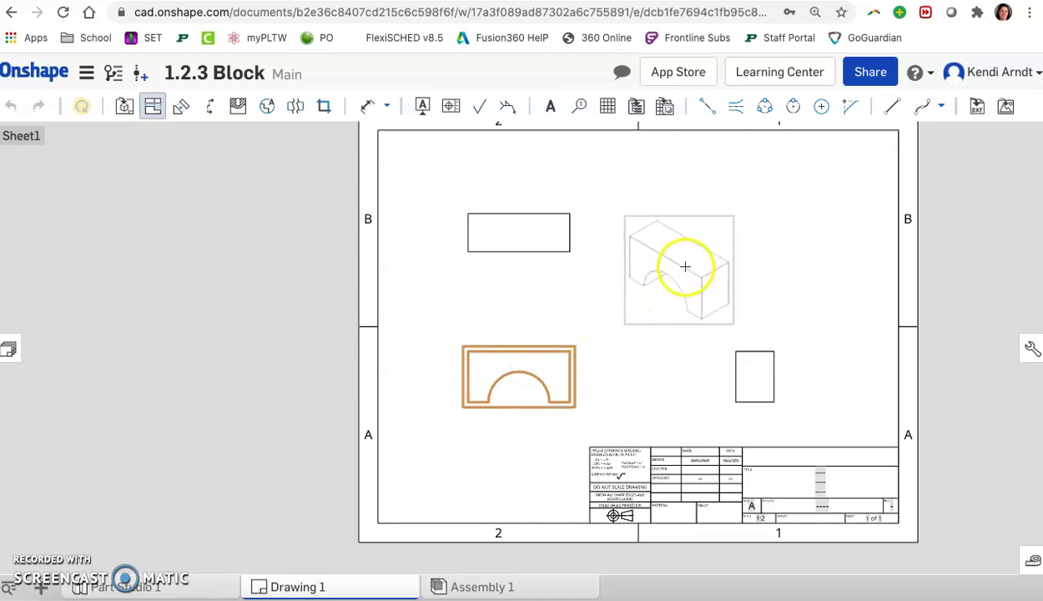
{"action": "left_click", "coordinate": [738, 240]}
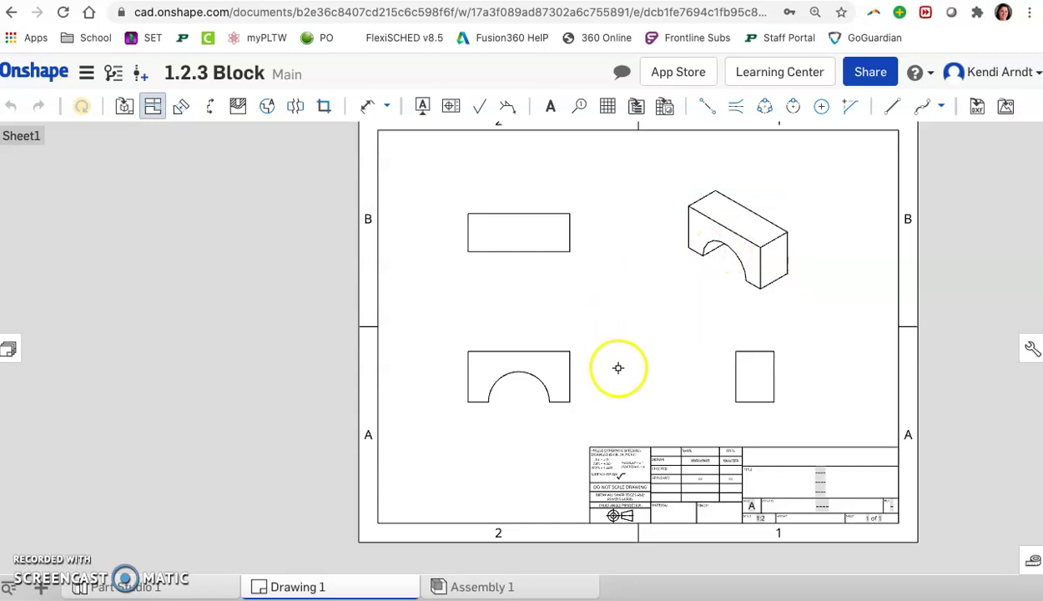
{"action": "left_click", "coordinate": [570, 350]}
{"action": "left_click", "coordinate": [559, 210]}
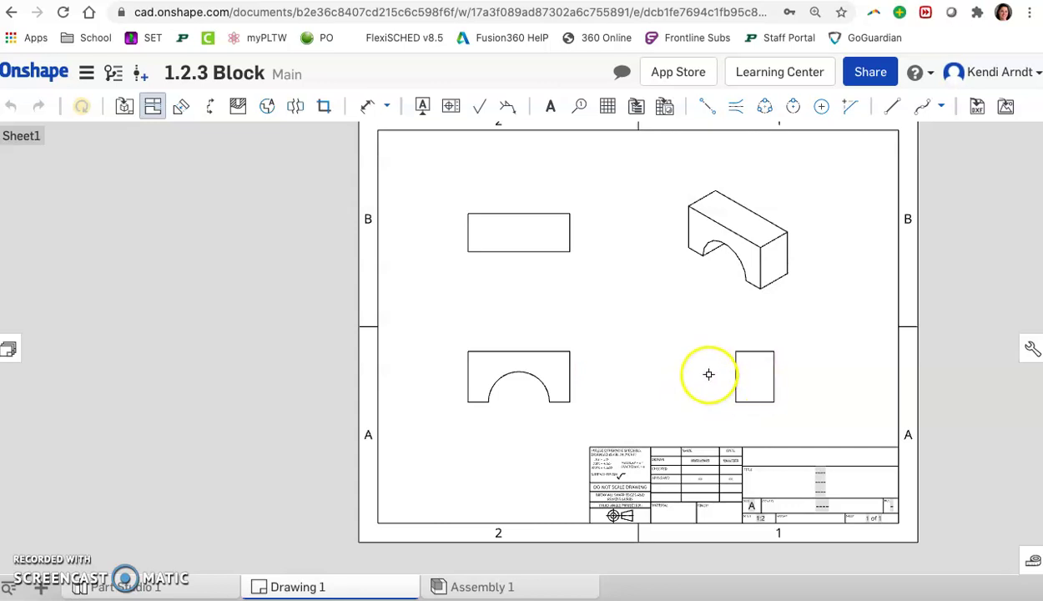
{"action": "key", "text": "Escape"}
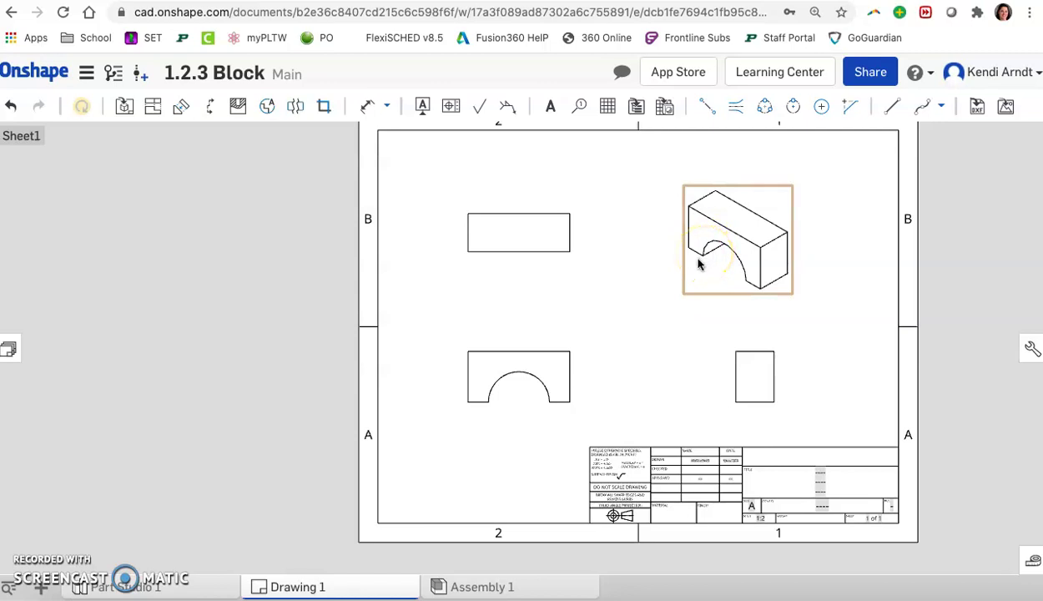
Switch the arch block's isometric view to a shaded display.
{"action": "left_click", "coordinate": [719, 236]}
{"action": "right_click", "coordinate": [699, 263]}
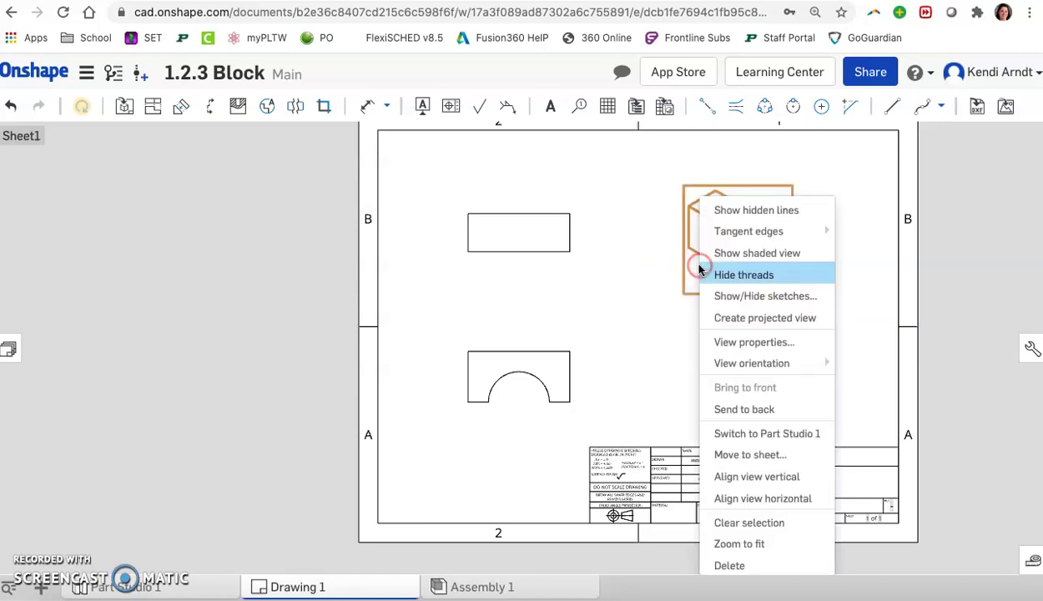
{"action": "left_click_drag", "start_coordinate": [768, 254], "coordinate": [813, 257]}
{"action": "left_click", "coordinate": [814, 255]}
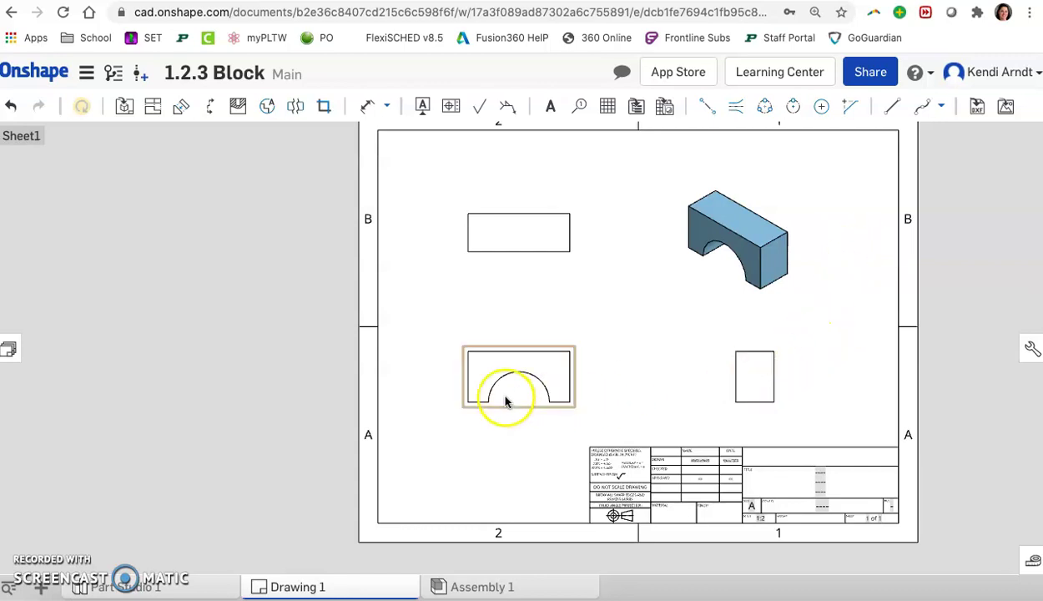
{"action": "left_click", "coordinate": [633, 336]}
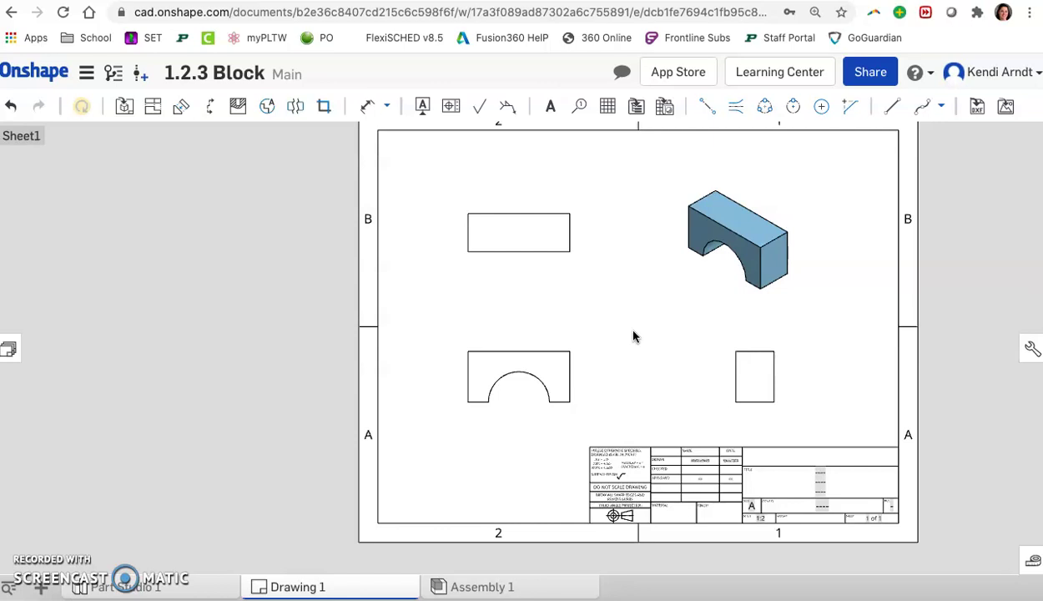
Turn on dashed hidden lines in the right-side view of the block.
{"action": "scroll", "coordinate": [731, 372], "scroll_direction": "up", "scroll_amount": 3}
{"action": "right_click", "coordinate": [749, 359]}
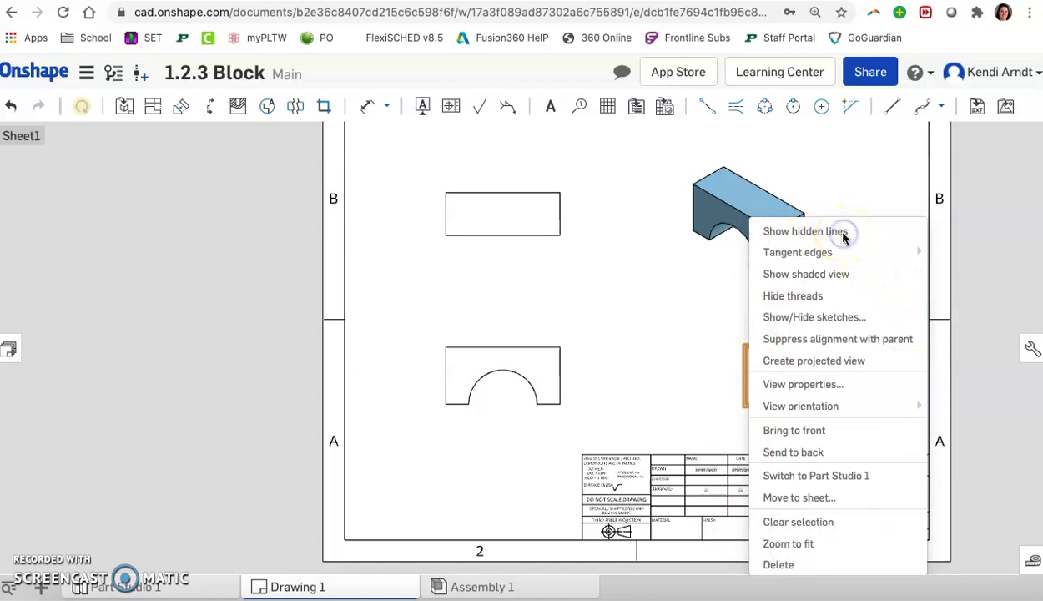
{"action": "left_click", "coordinate": [815, 232]}
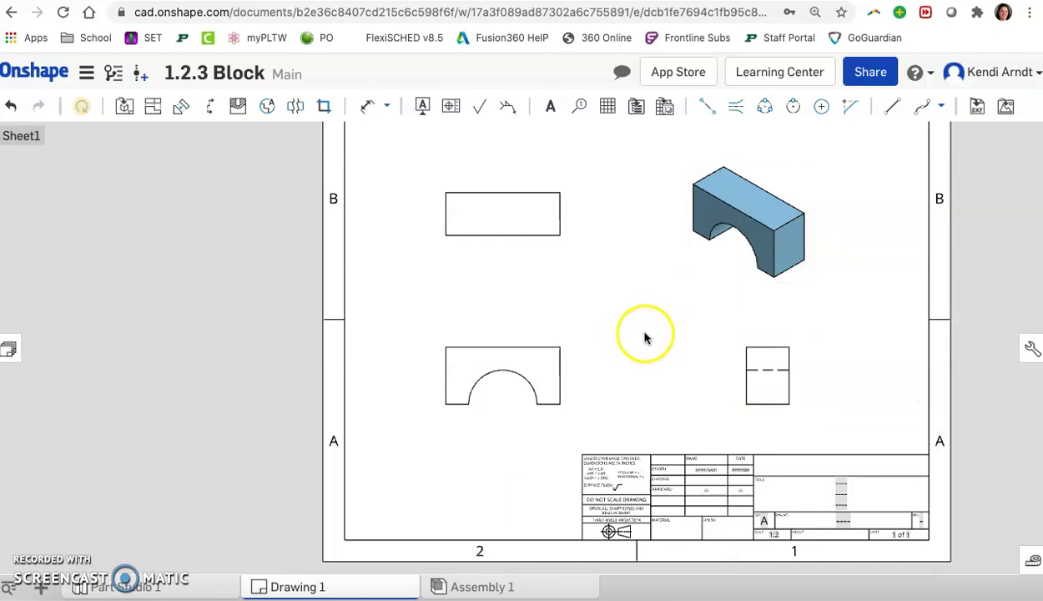
Show hidden lines in both the top view and the front view.
{"action": "right_click", "coordinate": [561, 242]}
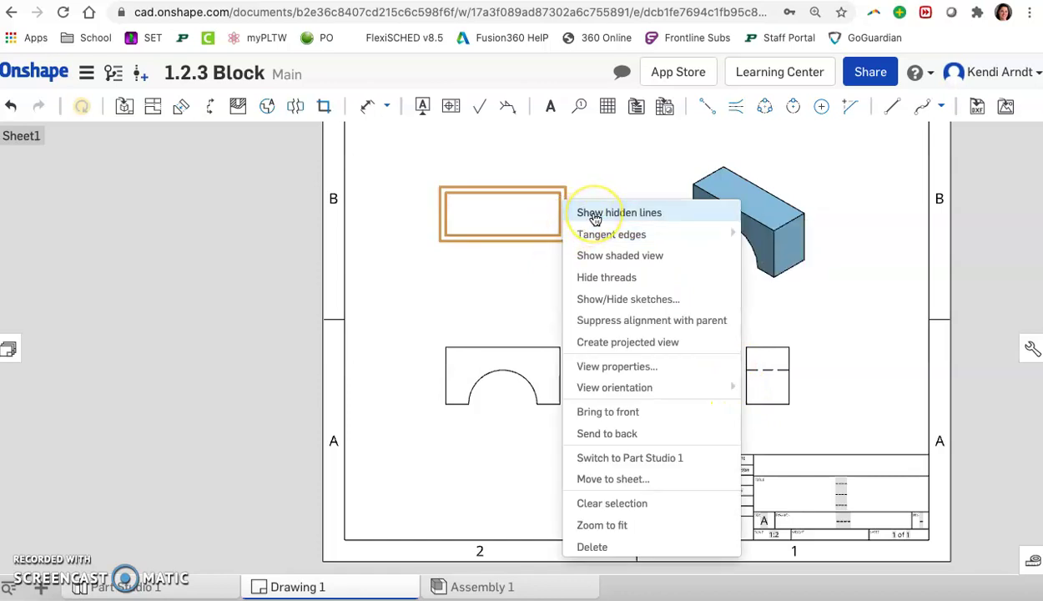
{"action": "left_click", "coordinate": [594, 215]}
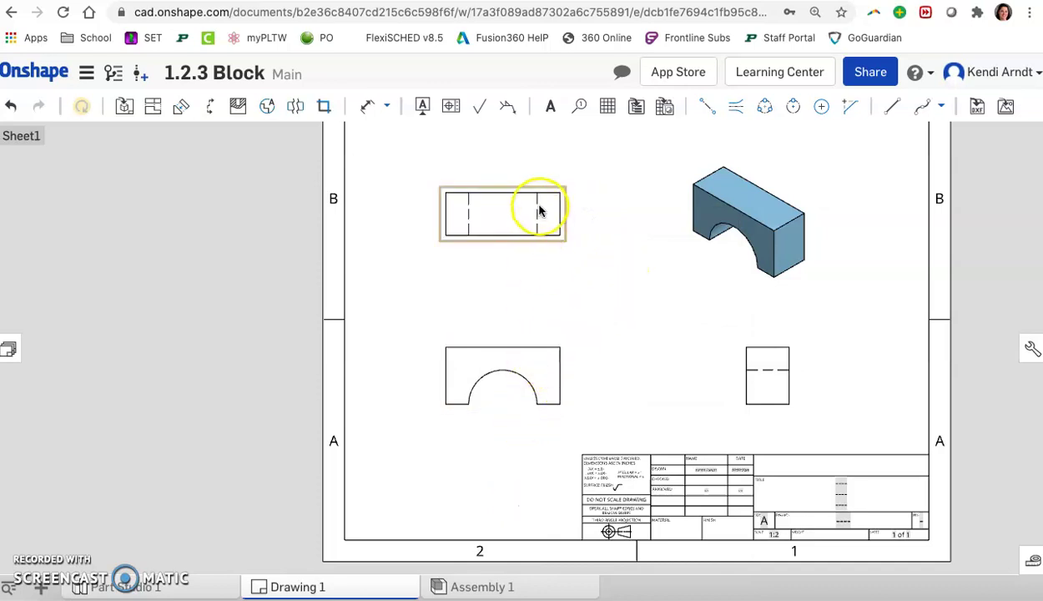
{"action": "right_click", "coordinate": [565, 357]}
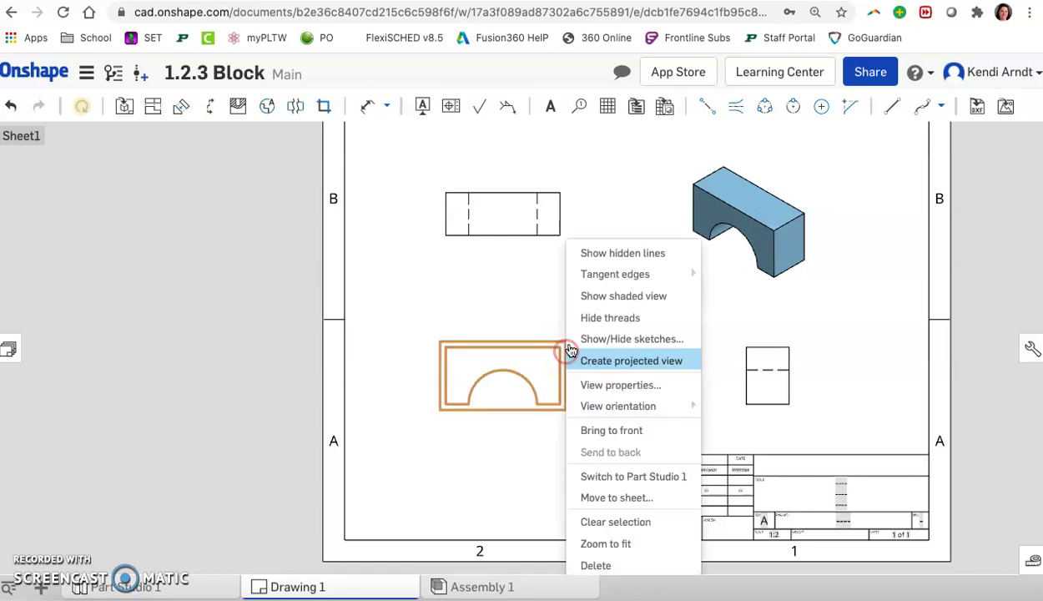
{"action": "left_click", "coordinate": [600, 251]}
{"action": "left_click", "coordinate": [655, 307]}
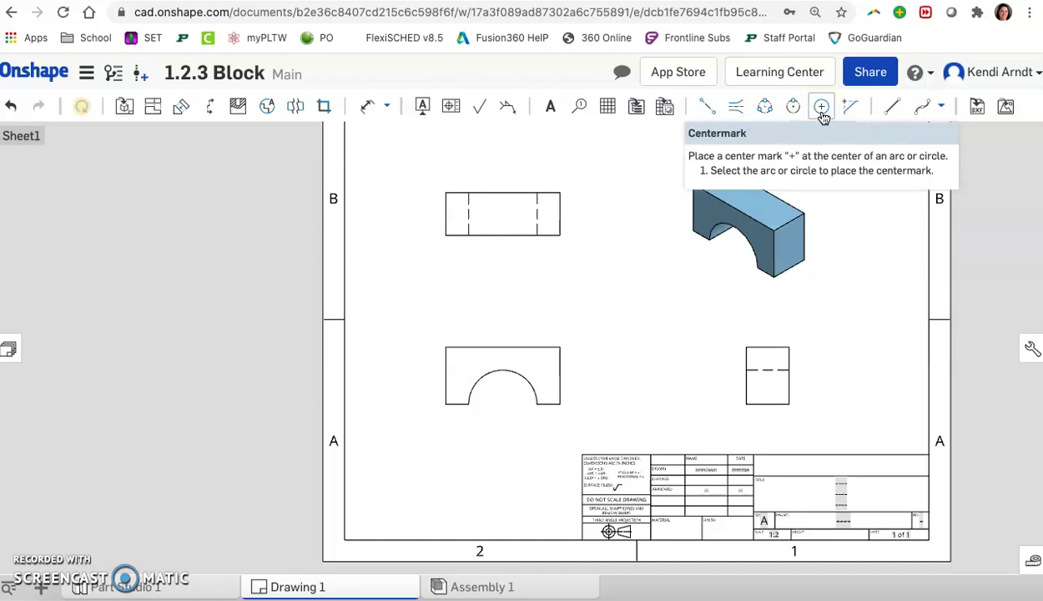
Add a center mark at the center of the arch's arc in the front view.
{"action": "left_click", "coordinate": [822, 109]}
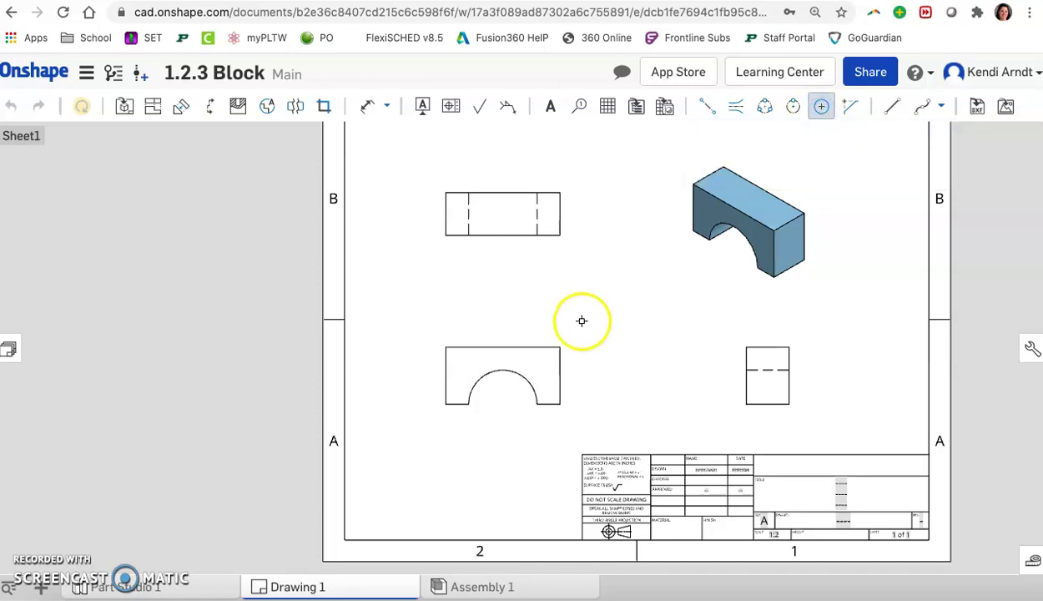
{"action": "left_click", "coordinate": [514, 372]}
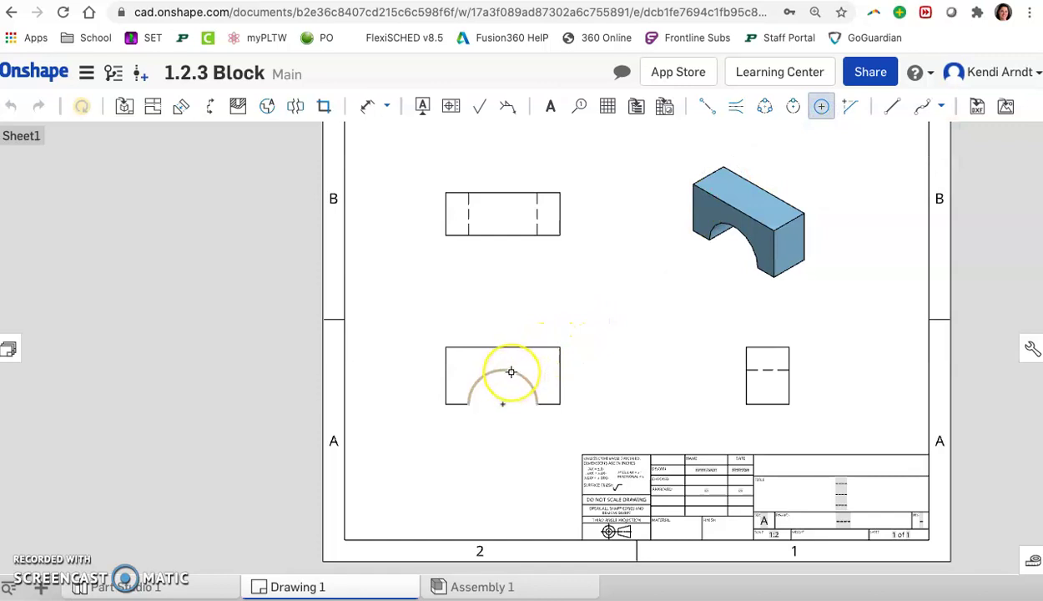
{"action": "left_click", "coordinate": [512, 372]}
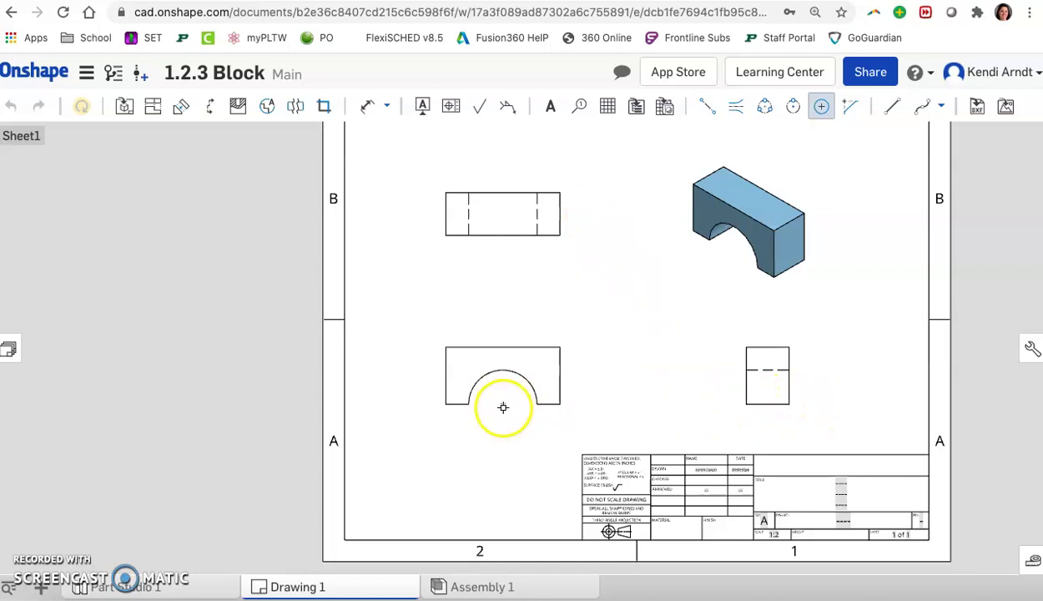
{"action": "left_click", "coordinate": [536, 406]}
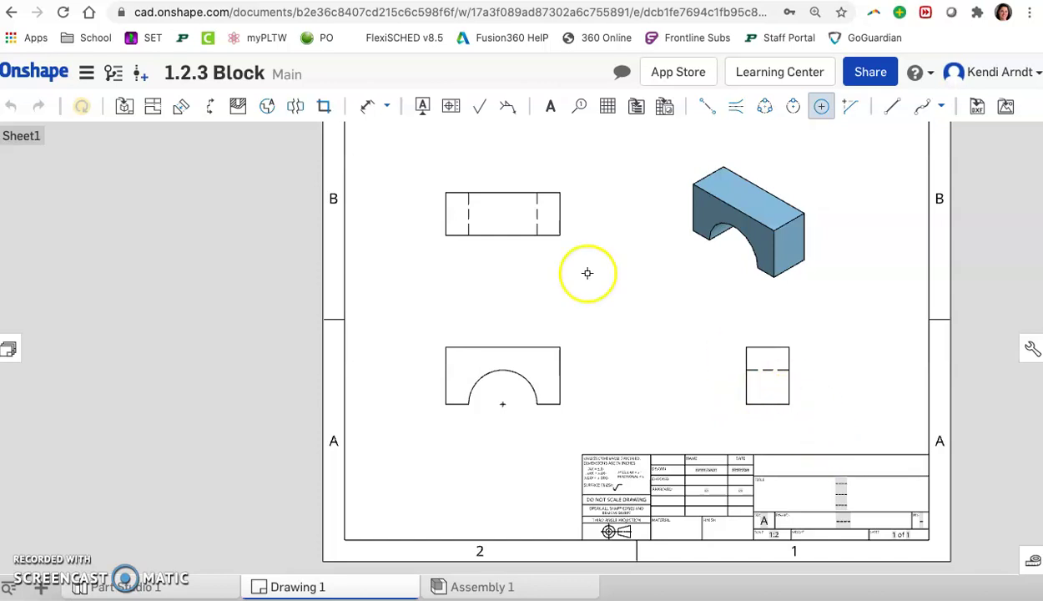
Draw a vertical two-point centerline through the top view between its edge midpoints.
{"action": "key", "text": "Escape"}
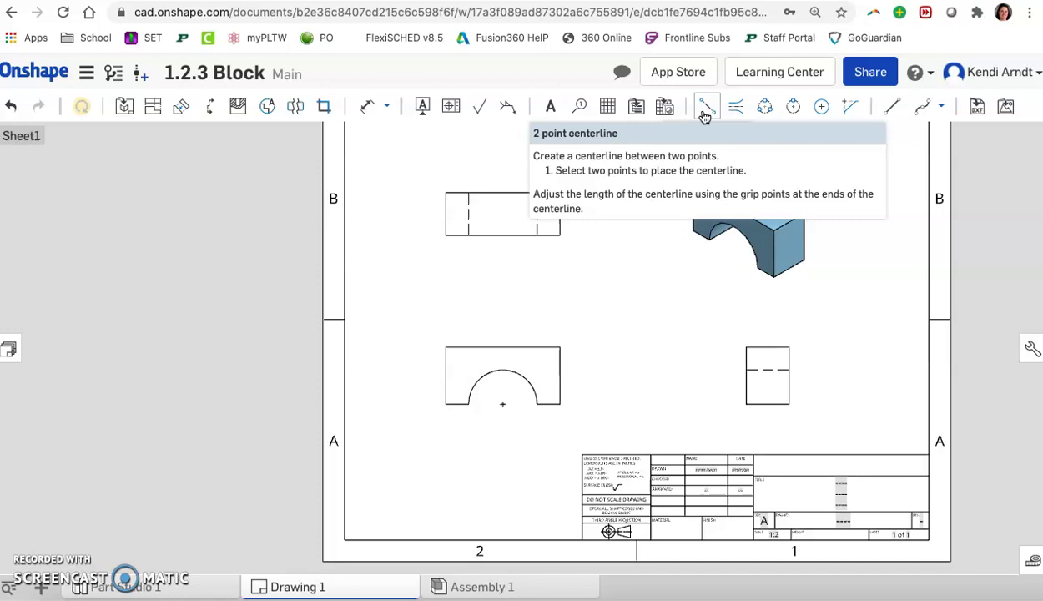
{"action": "left_click", "coordinate": [705, 111]}
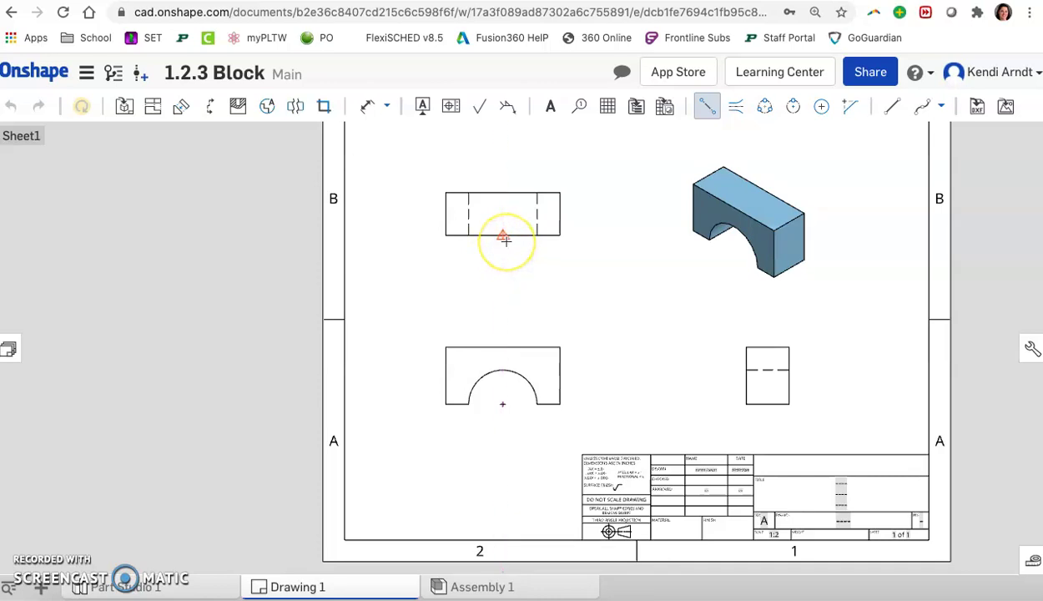
{"action": "left_click", "coordinate": [503, 237]}
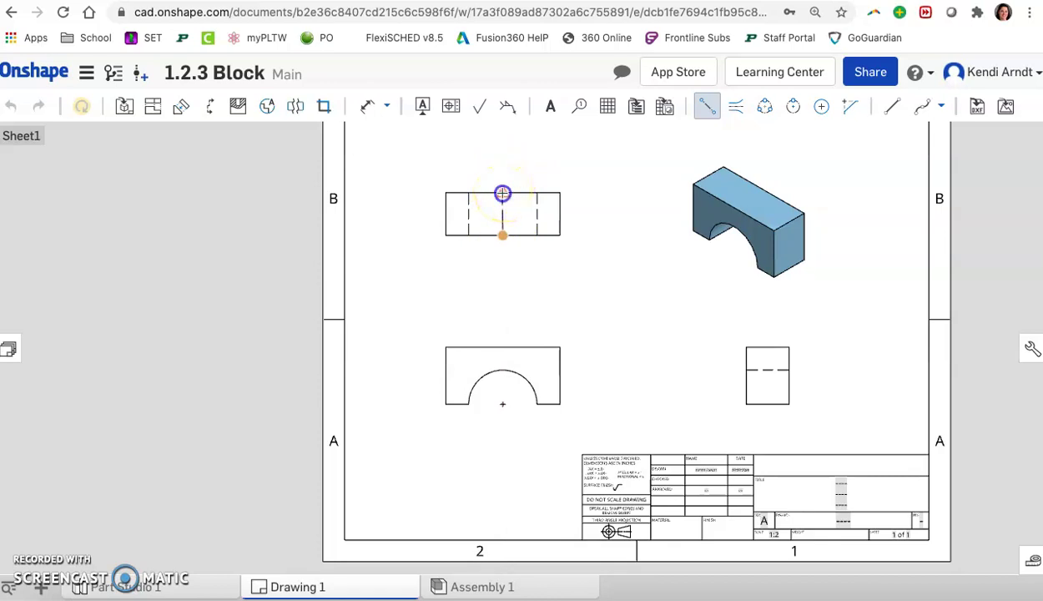
{"action": "left_click", "coordinate": [503, 194]}
{"action": "key", "text": "Escape"}
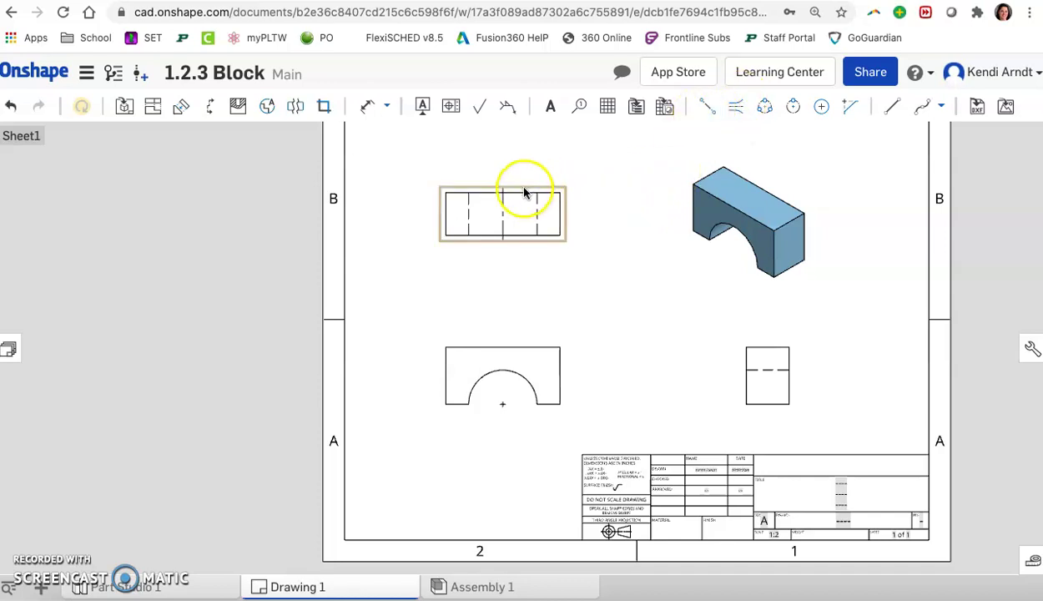
{"action": "left_click", "coordinate": [503, 199]}
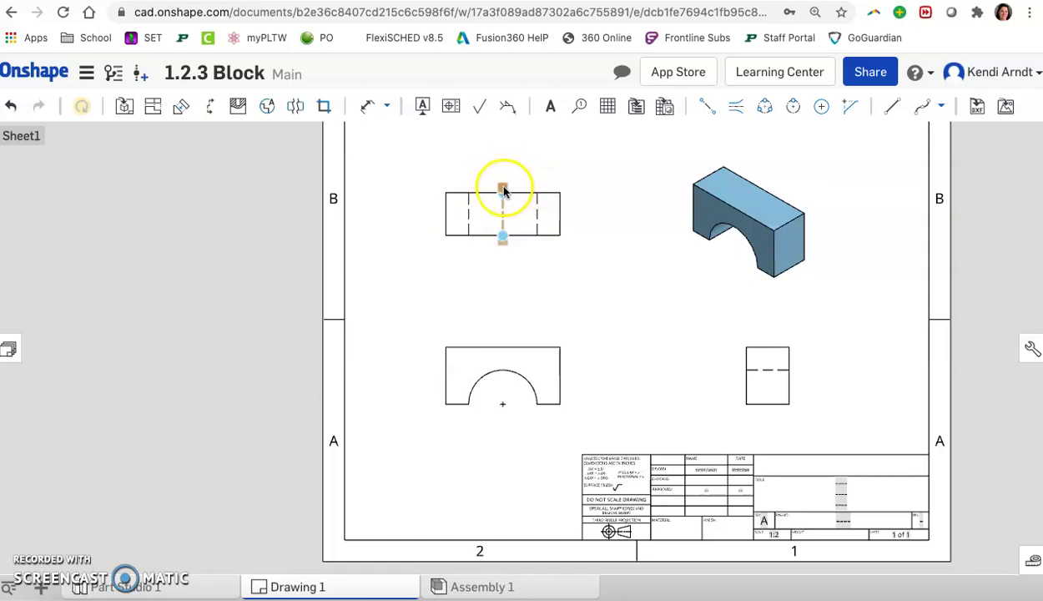
{"action": "left_click", "coordinate": [562, 153]}
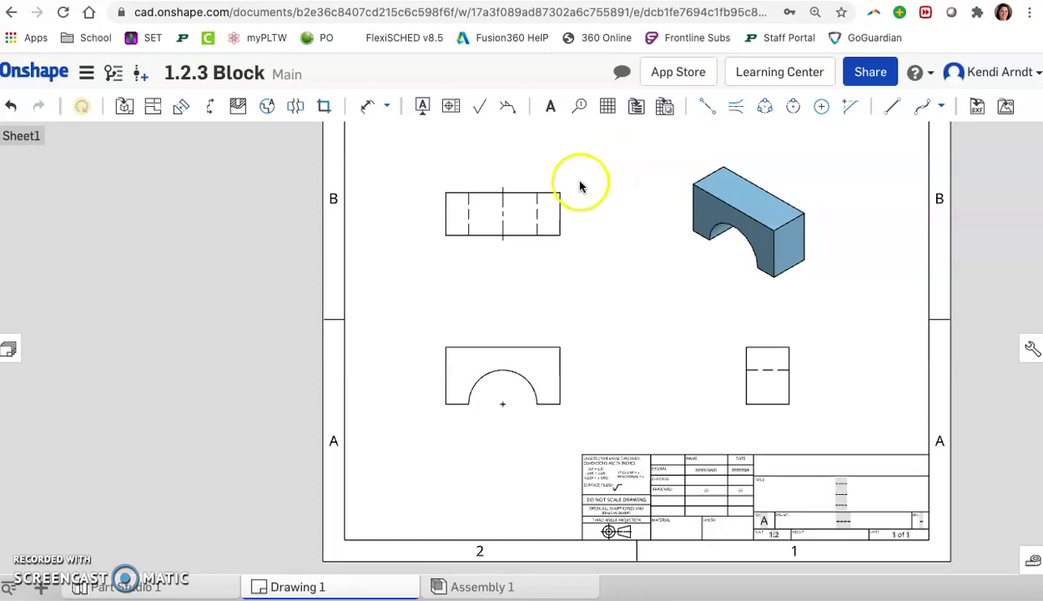
{"action": "left_click", "coordinate": [978, 309]}
{"action": "scroll", "coordinate": [924, 323], "scroll_direction": "right", "scroll_amount": 2}
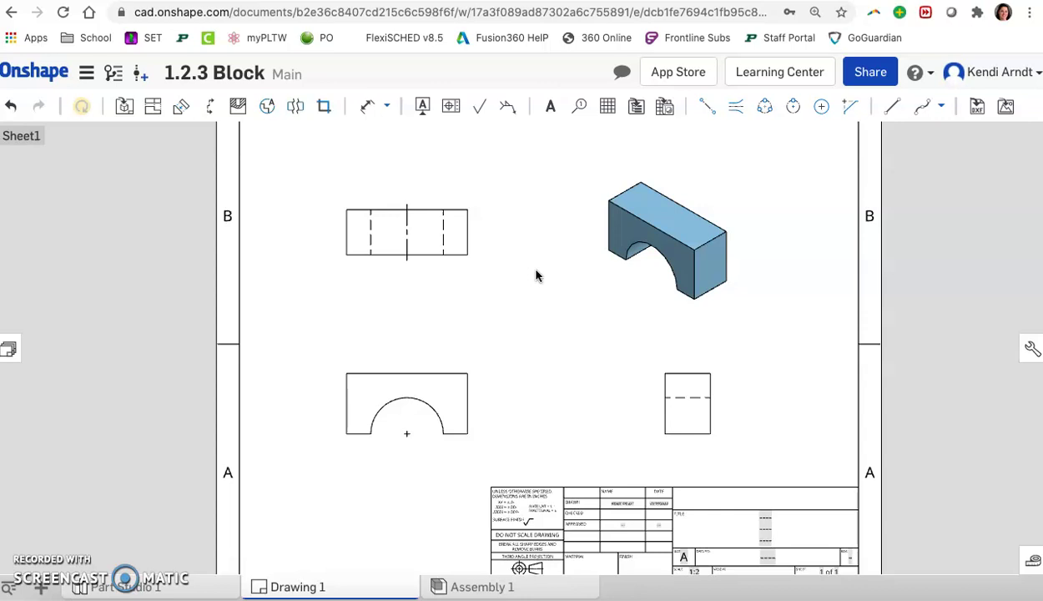
Return to the Unit 1 documents list and scroll to the 1.2.3 Block thumbnail.
{"action": "left_click", "coordinate": [48, 76]}
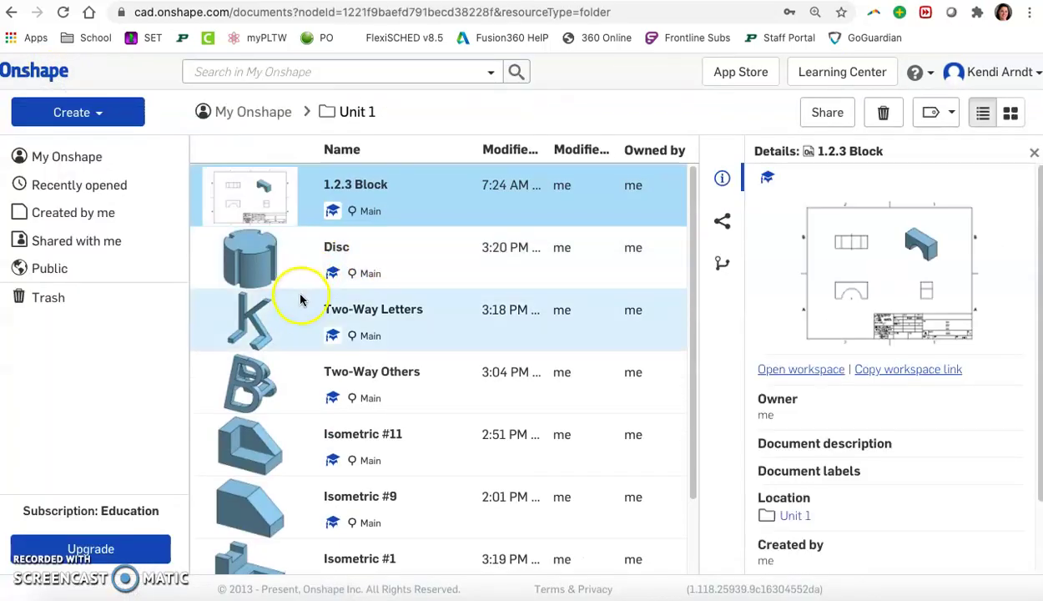
{"action": "scroll", "coordinate": [298, 295], "scroll_direction": "down", "scroll_amount": 1}
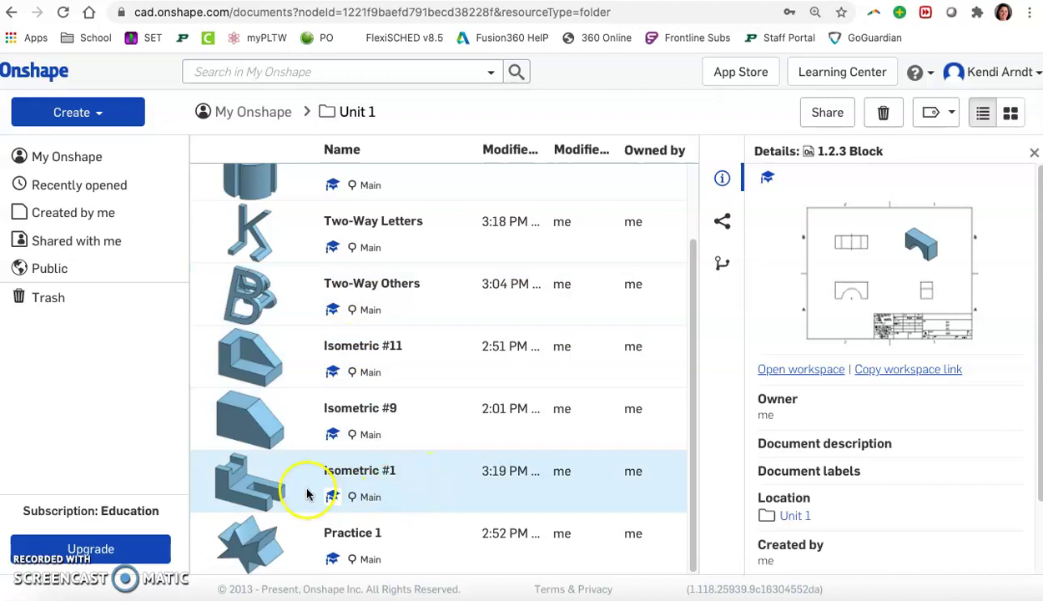